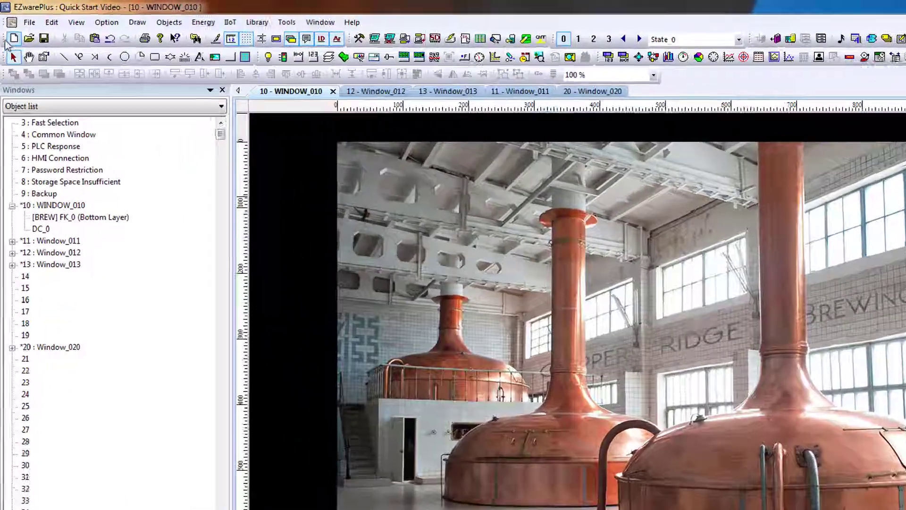
# - Save the Quick Start Video project and compile it, confirming 0 errors and 1 warning
pyautogui.click(29, 22)
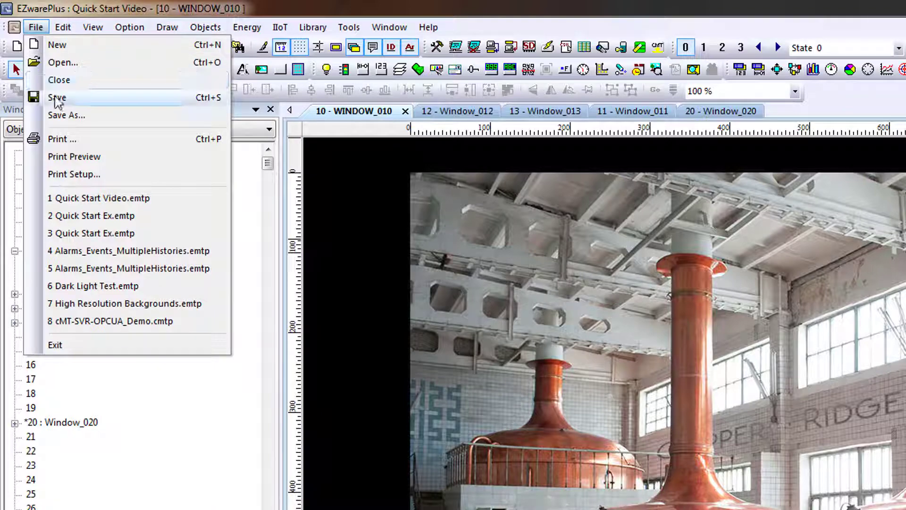
pyautogui.click(56, 99)
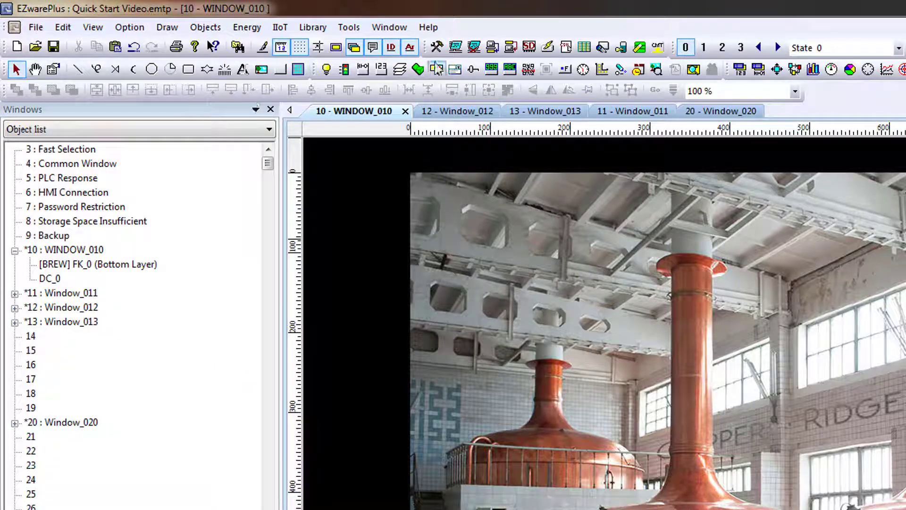
pyautogui.click(344, 29)
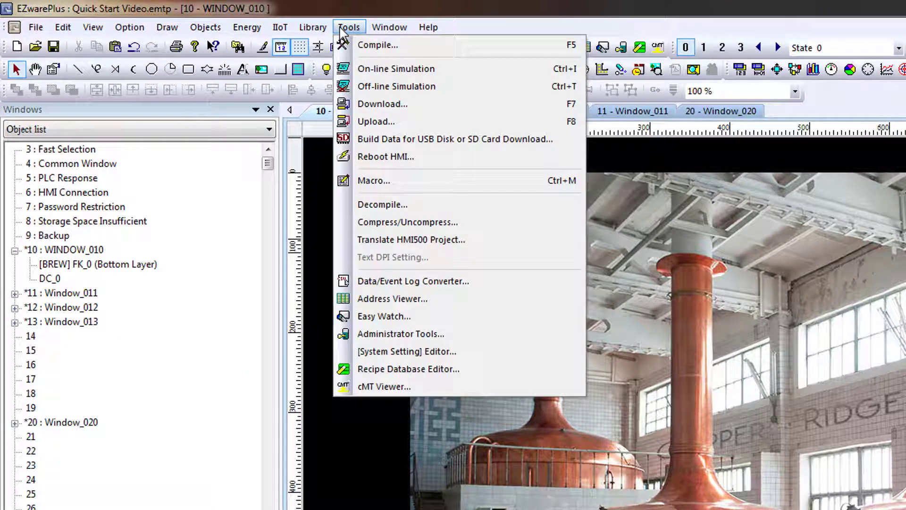
pyautogui.click(373, 45)
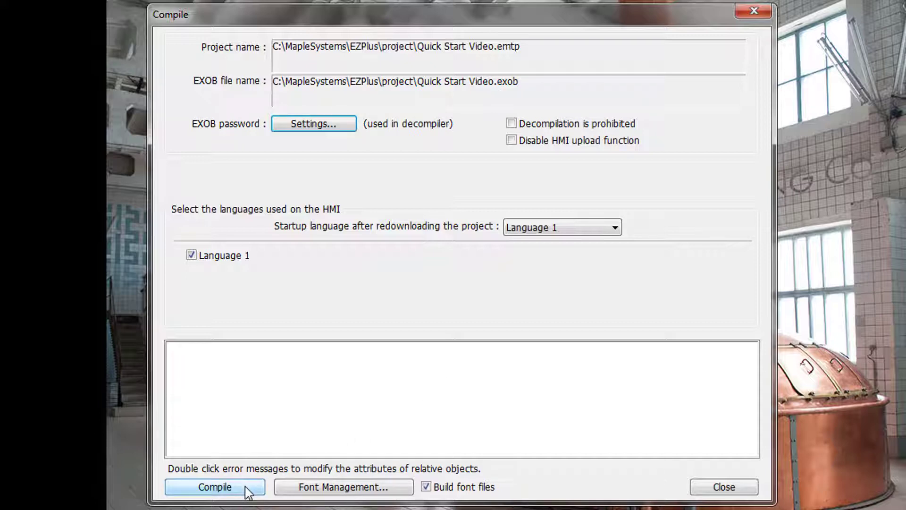
pyautogui.click(215, 487)
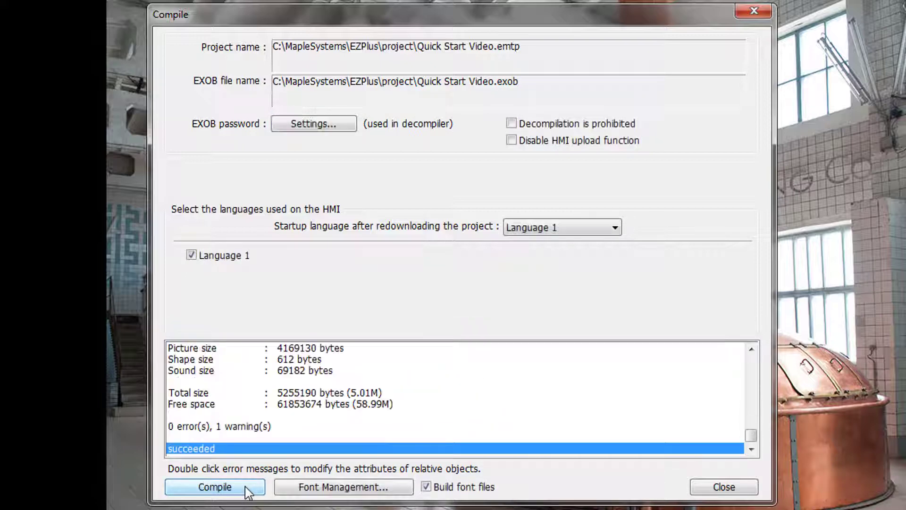
pyautogui.click(479, 414)
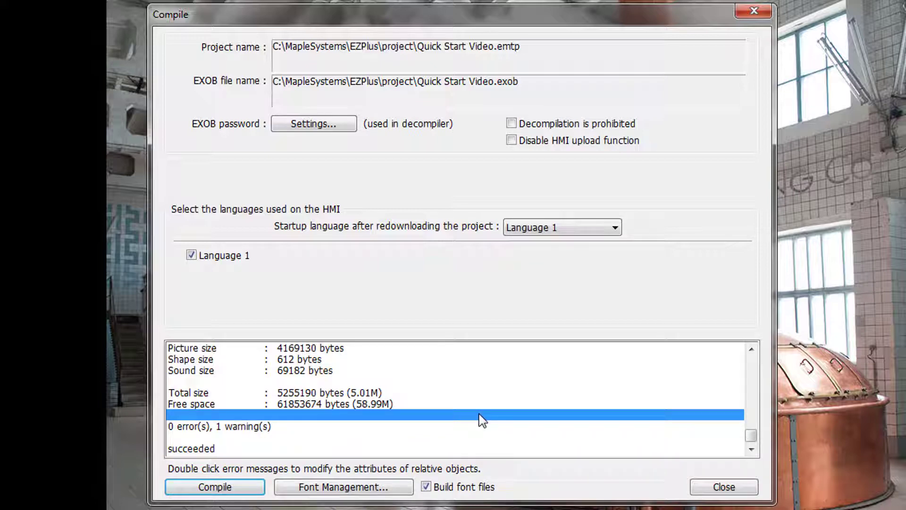
pyautogui.scroll(3, 478, 413)
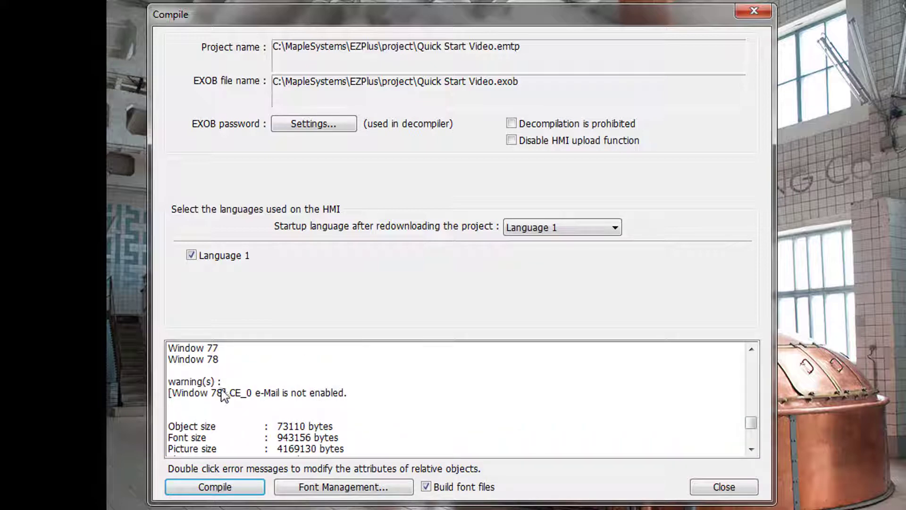
pyautogui.scroll(-3, 226, 396)
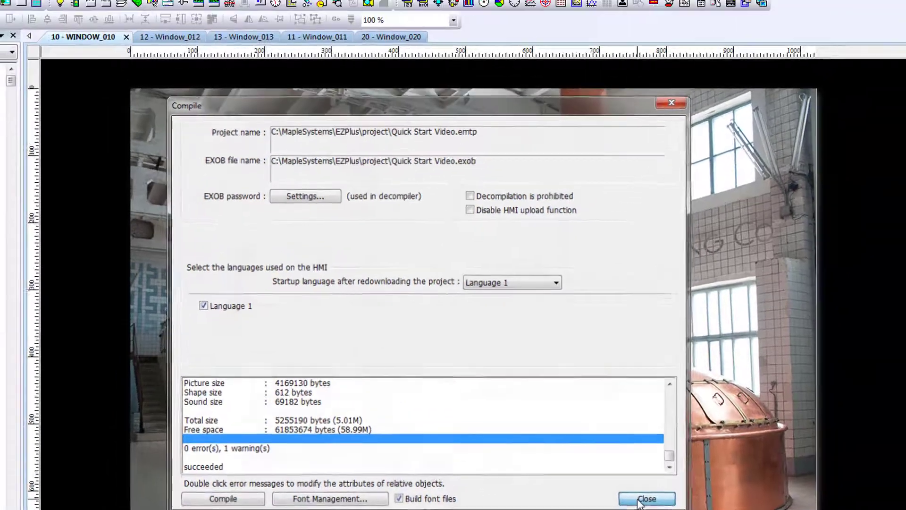
pyautogui.click(713, 488)
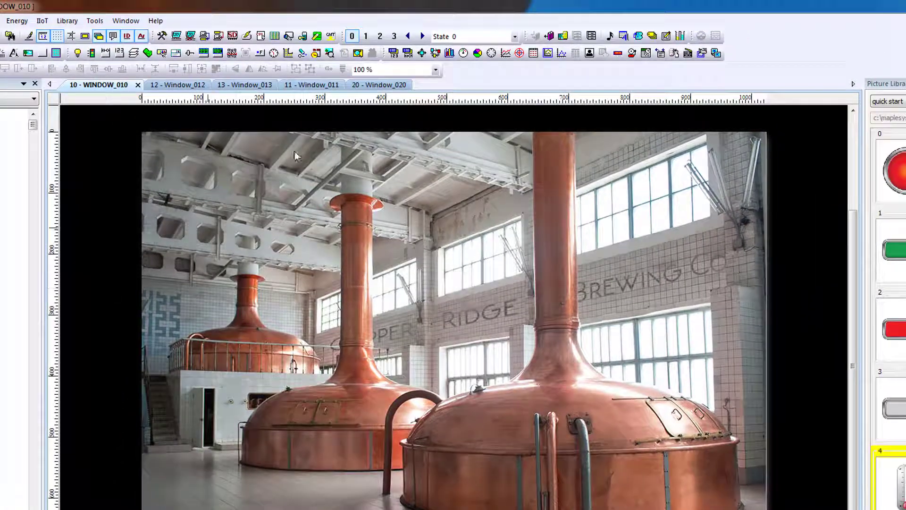
# - Launch the brewery project in off-line simulation with the editor minimized and the window nudged right
pyautogui.click(94, 21)
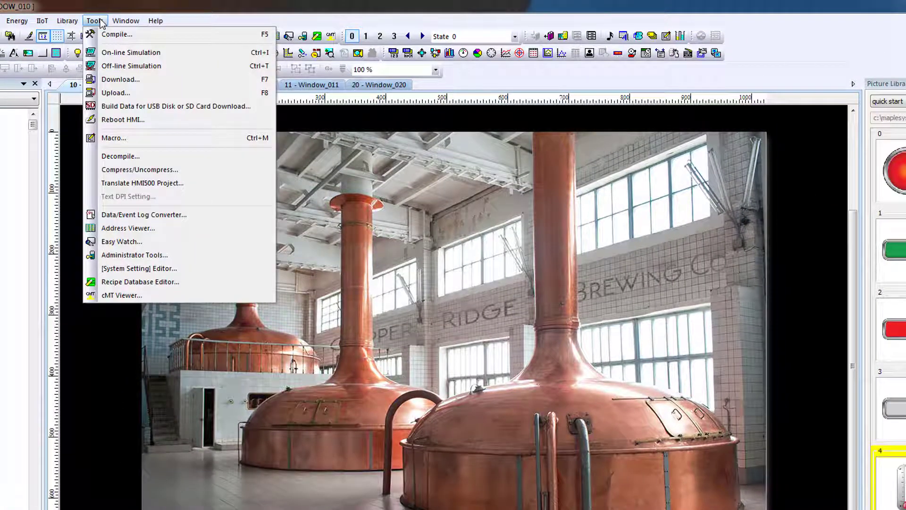
pyautogui.click(128, 66)
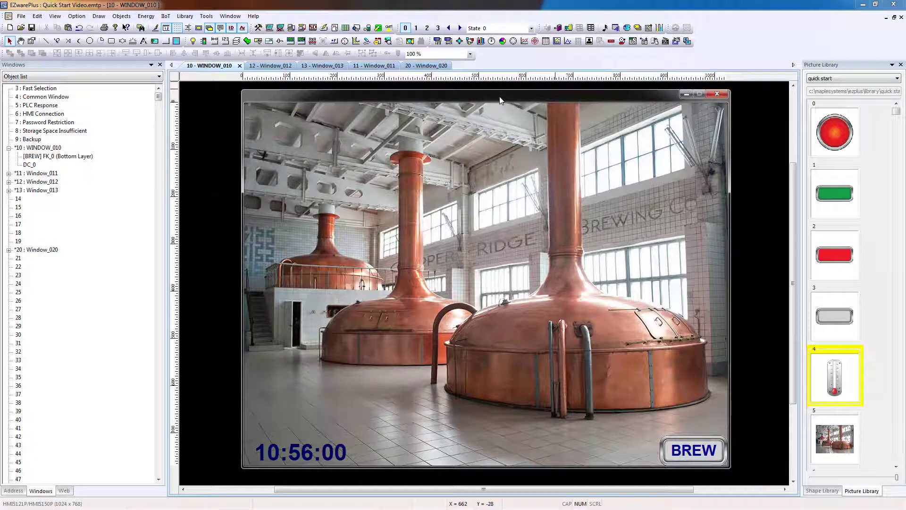
pyautogui.press('super+Home')
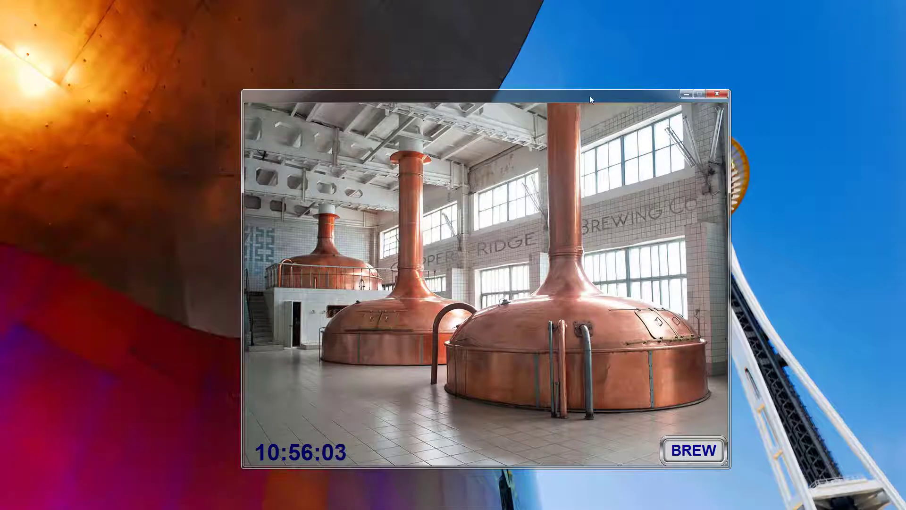
pyautogui.moveTo(590, 95); pyautogui.dragTo(616, 92)
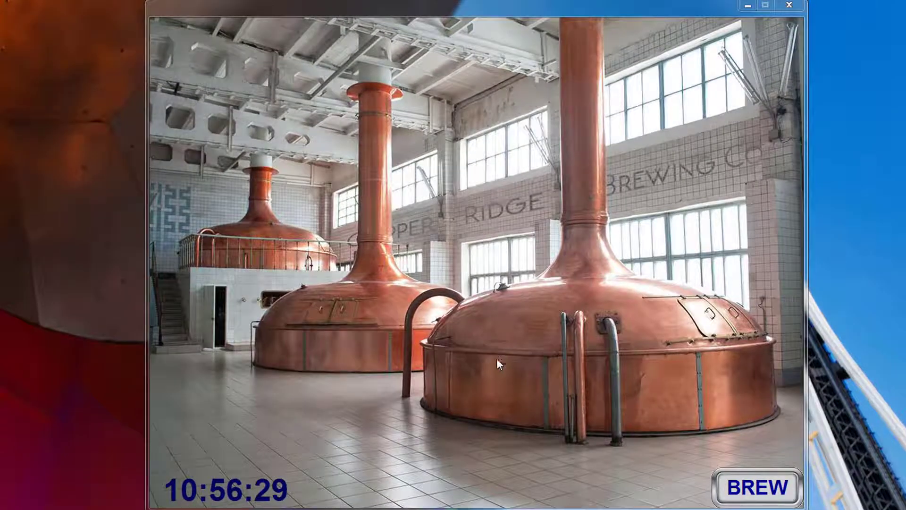
# - On the BREW screen, start and stop the mixer, then open the temperature keypad
pyautogui.click(763, 491)
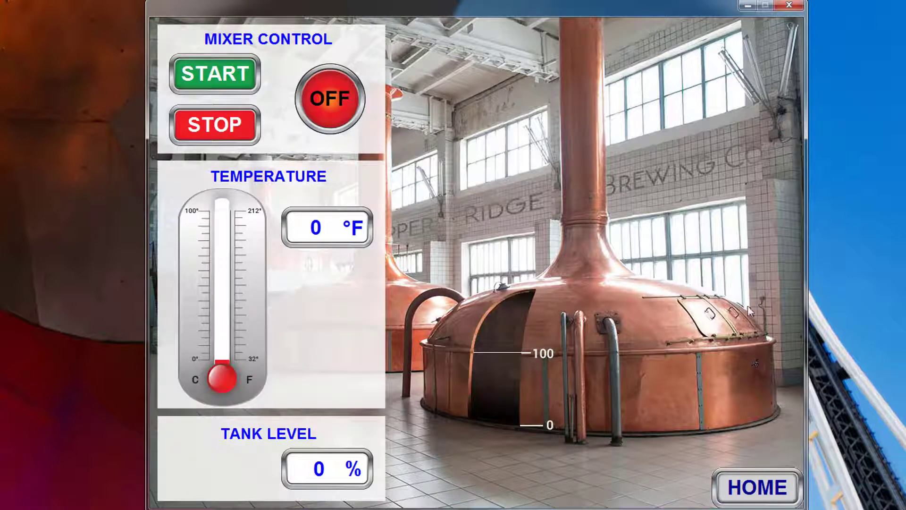
pyautogui.click(200, 77)
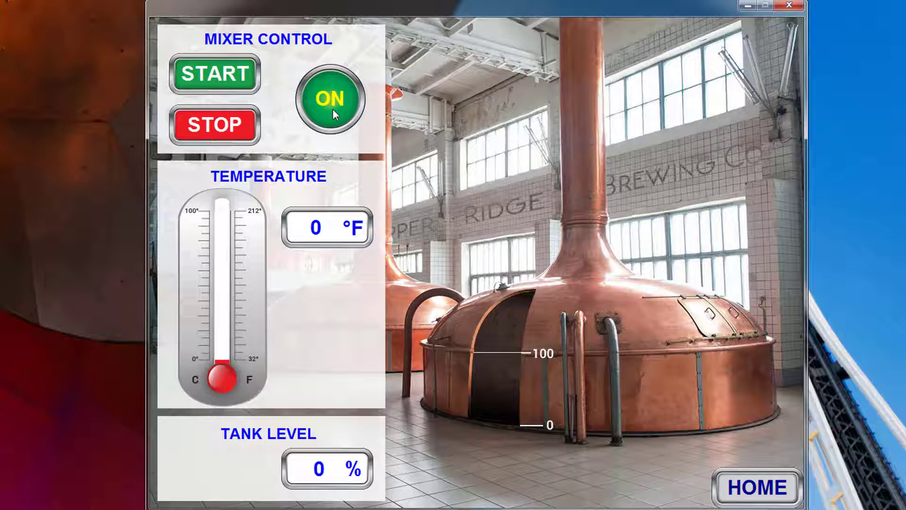
pyautogui.click(205, 133)
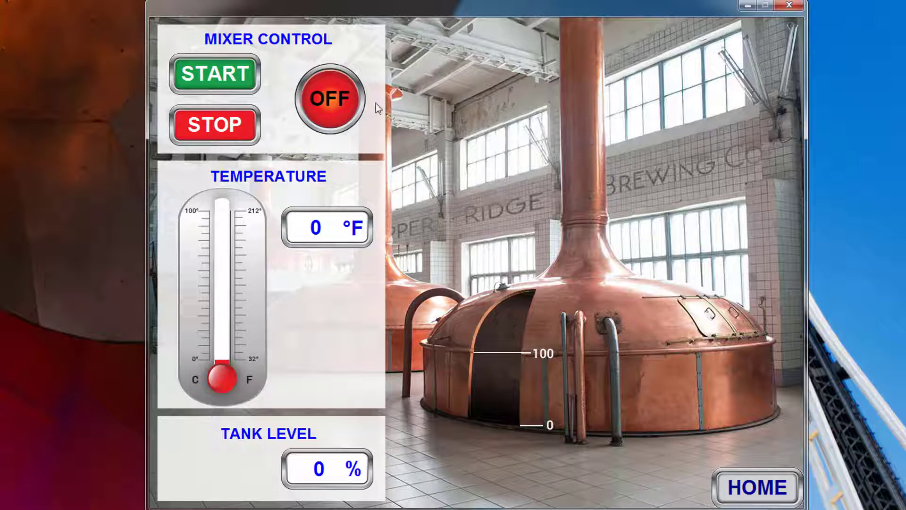
pyautogui.click(315, 230)
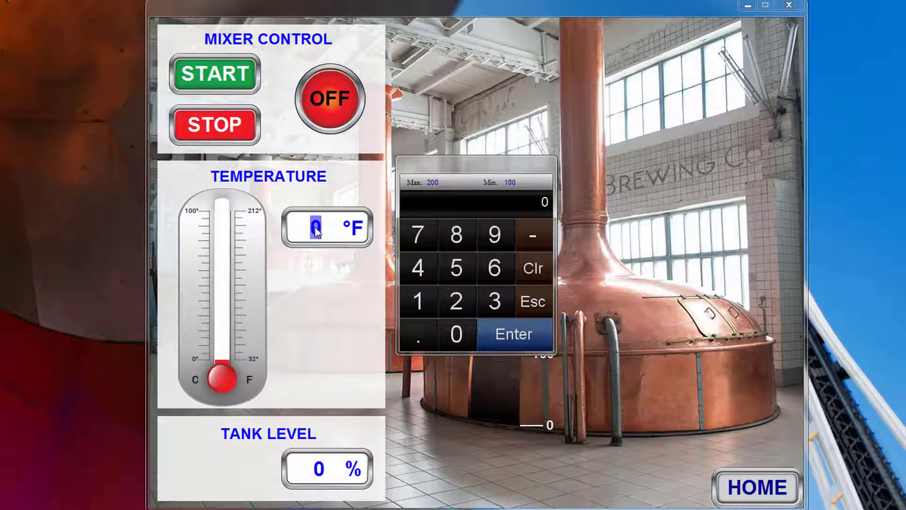
# - Enter a temperature of 150 °F, then try 45 °F below the minimum
pyautogui.click(417, 300)
pyautogui.click(457, 276)
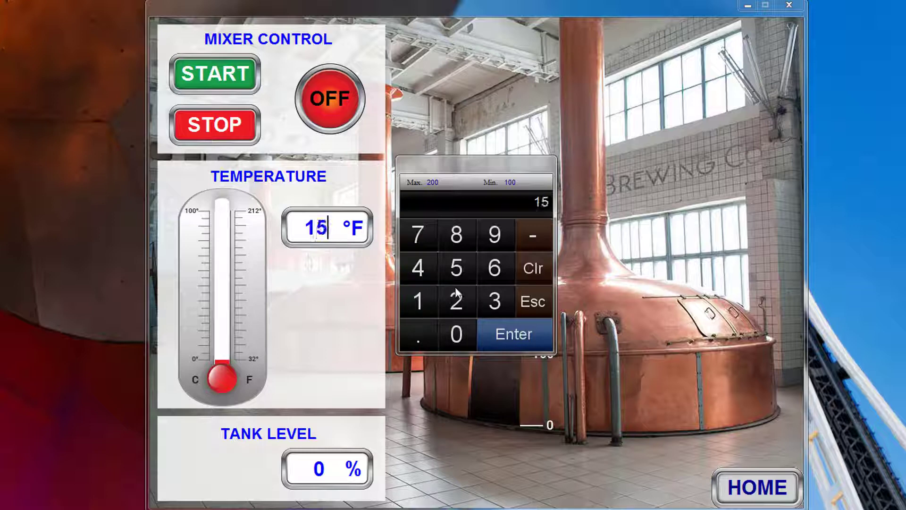
pyautogui.click(458, 335)
pyautogui.click(528, 335)
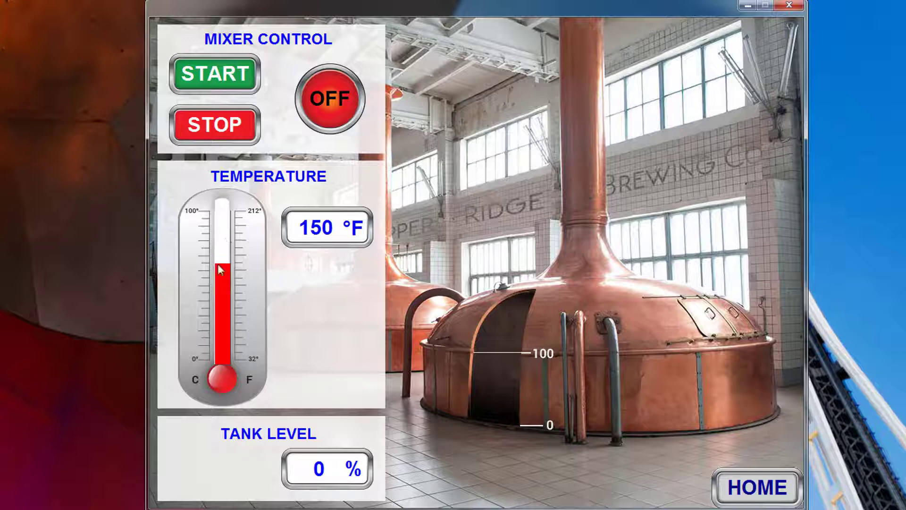
pyautogui.click(322, 232)
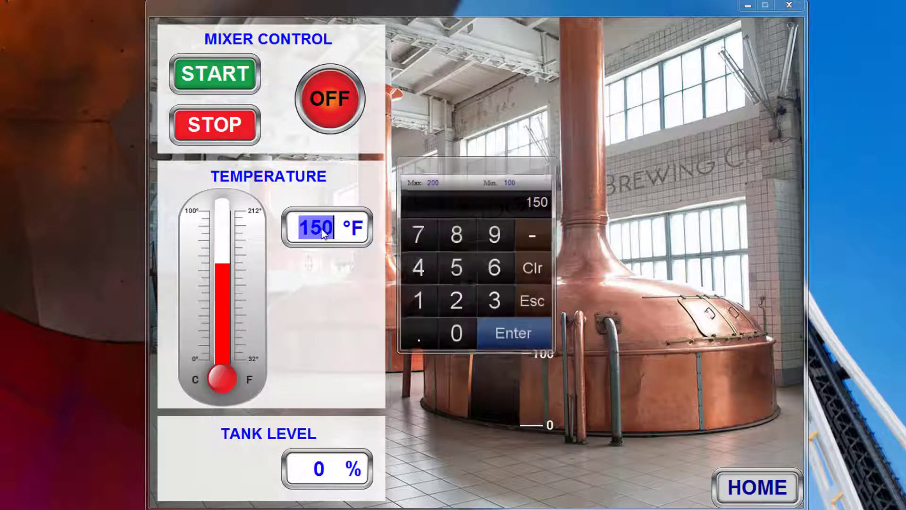
pyautogui.click(419, 269)
pyautogui.click(469, 272)
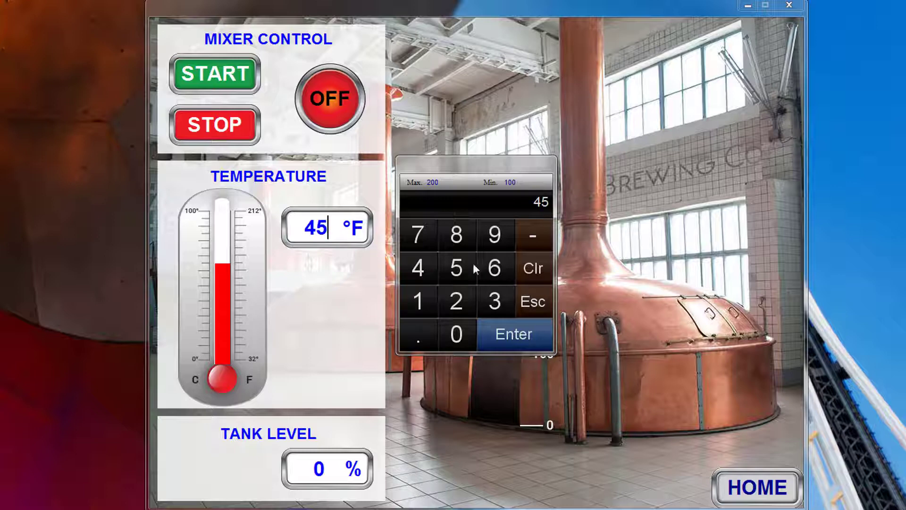
pyautogui.click(528, 337)
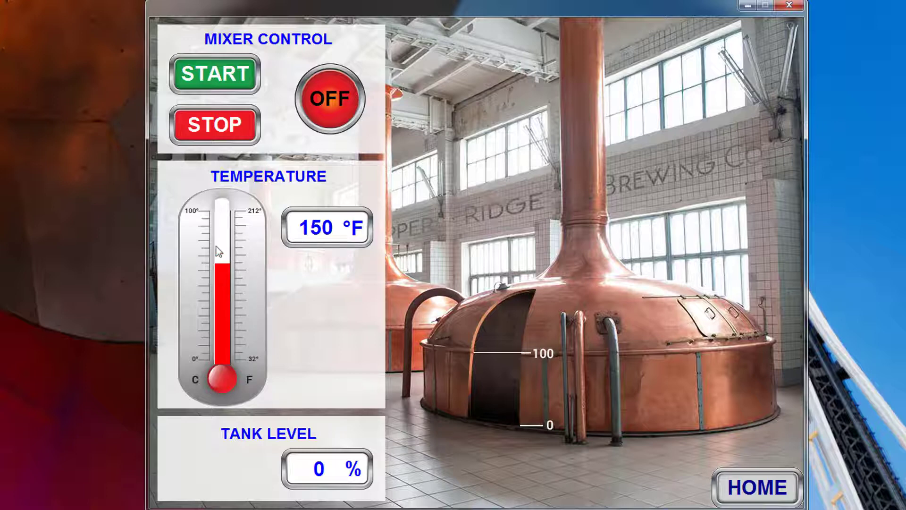
# - Set the temperature to 120 °F, then to the 200 °F maximum
pyautogui.click(321, 230)
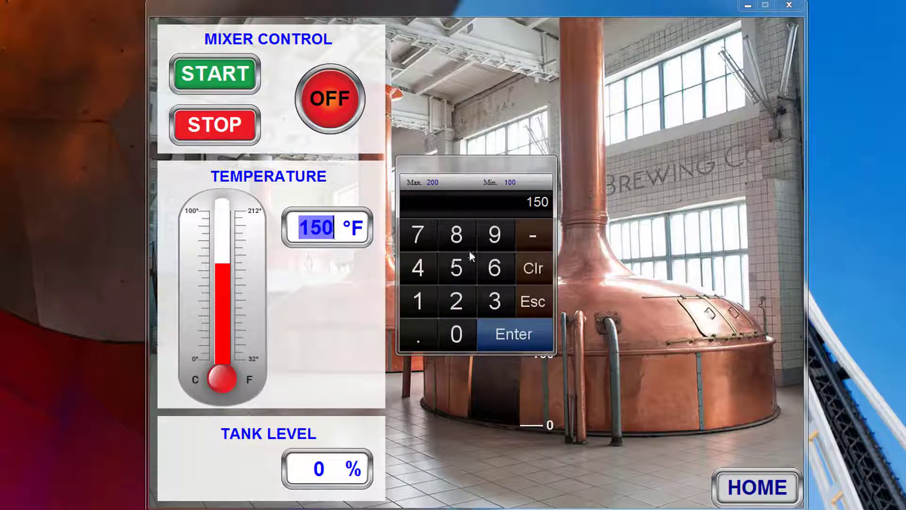
pyautogui.click(416, 302)
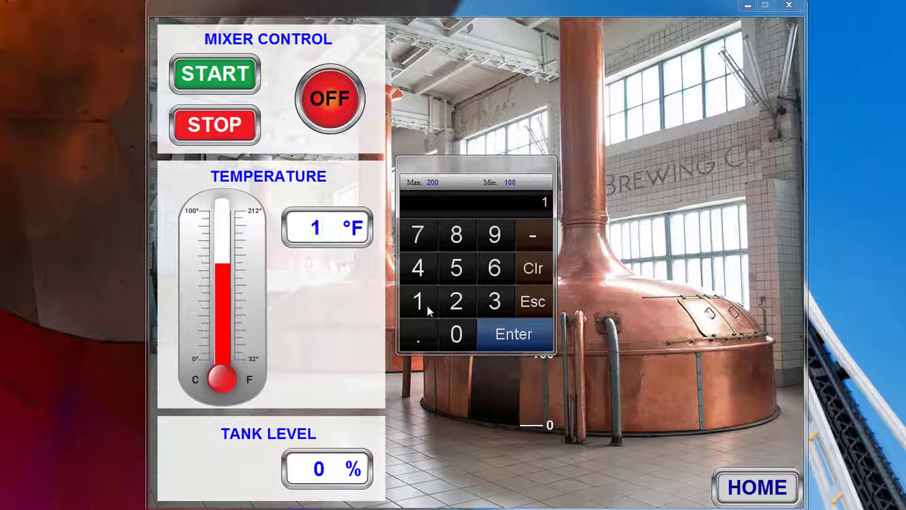
pyautogui.click(452, 300)
pyautogui.click(454, 335)
pyautogui.click(529, 341)
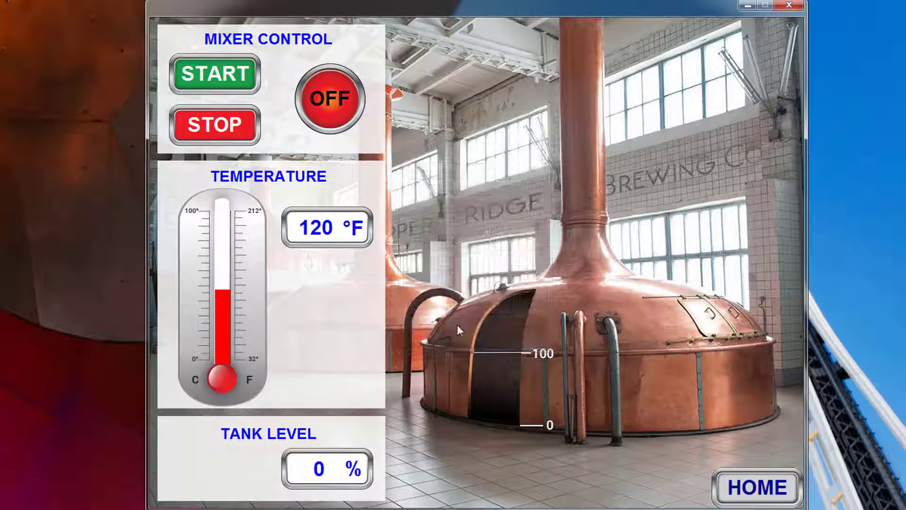
pyautogui.click(306, 241)
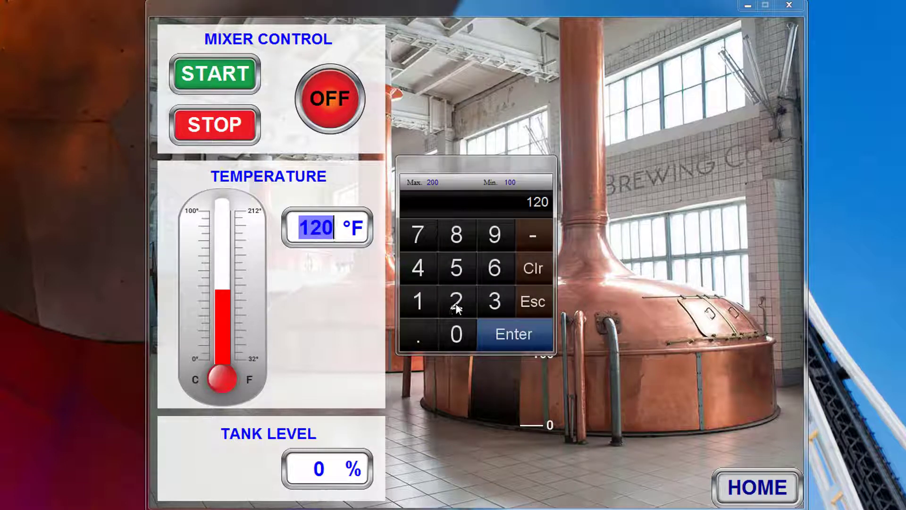
pyautogui.click(455, 302)
pyautogui.click(463, 331)
pyautogui.click(463, 331)
pyautogui.click(532, 337)
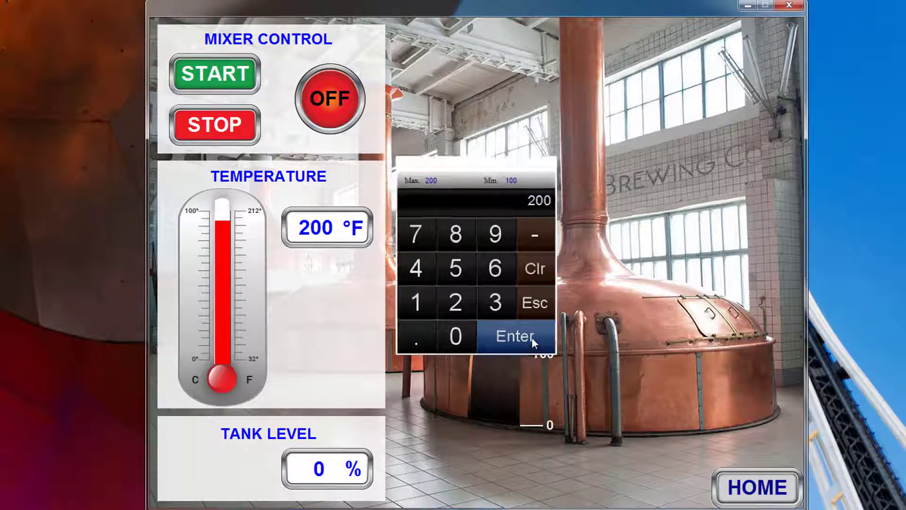
# - Try 250 °F to confirm it is rejected, then set the temperature to 110 °F
pyautogui.click(316, 228)
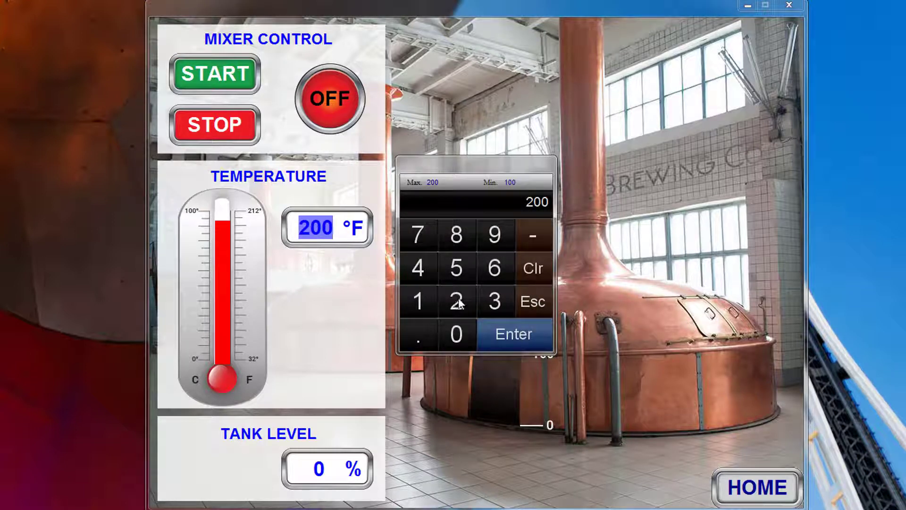
pyautogui.click(456, 307)
pyautogui.click(457, 269)
pyautogui.click(465, 333)
pyautogui.click(519, 334)
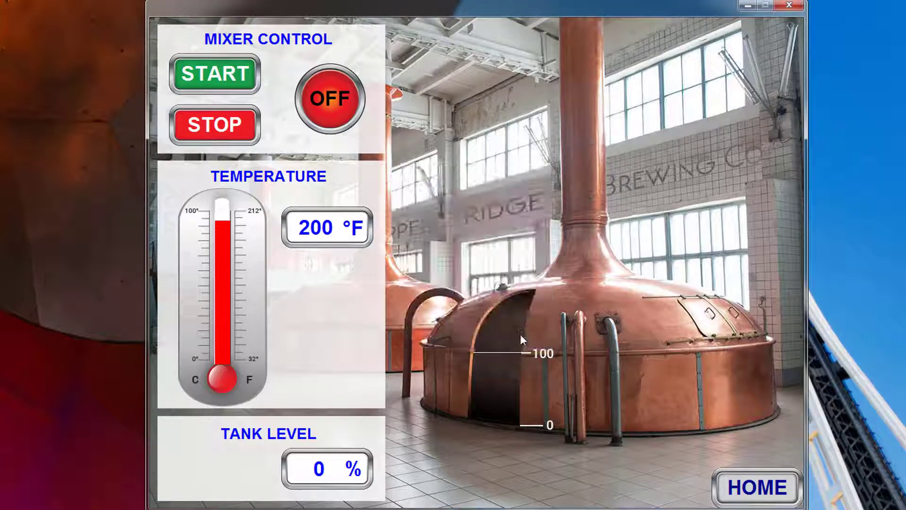
pyautogui.click(323, 235)
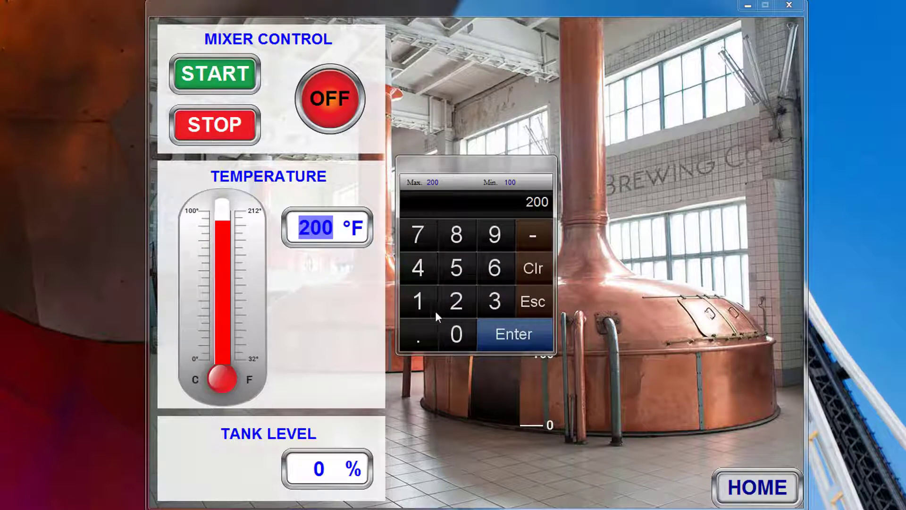
pyautogui.click(415, 303)
pyautogui.click(414, 304)
pyautogui.click(460, 333)
pyautogui.click(509, 339)
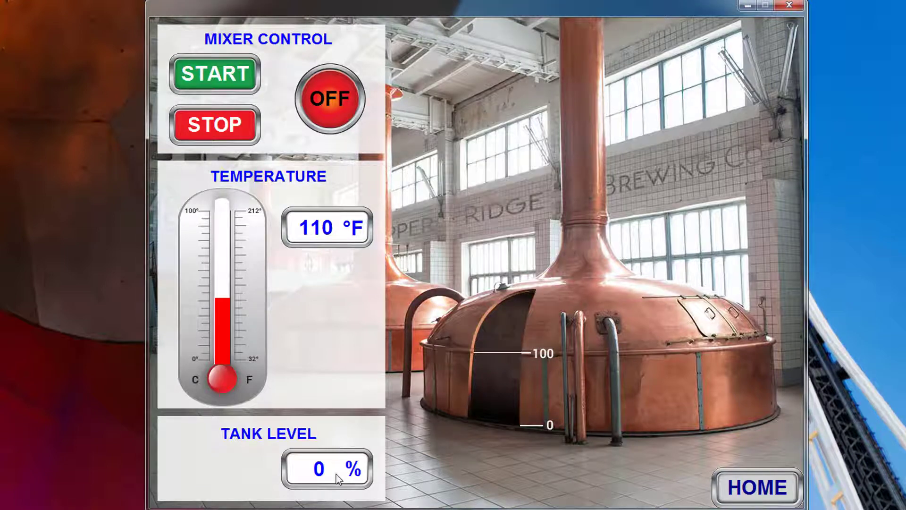
# - Set the tank level to 50%, then to 99%, watching the tank fill
pyautogui.click(319, 471)
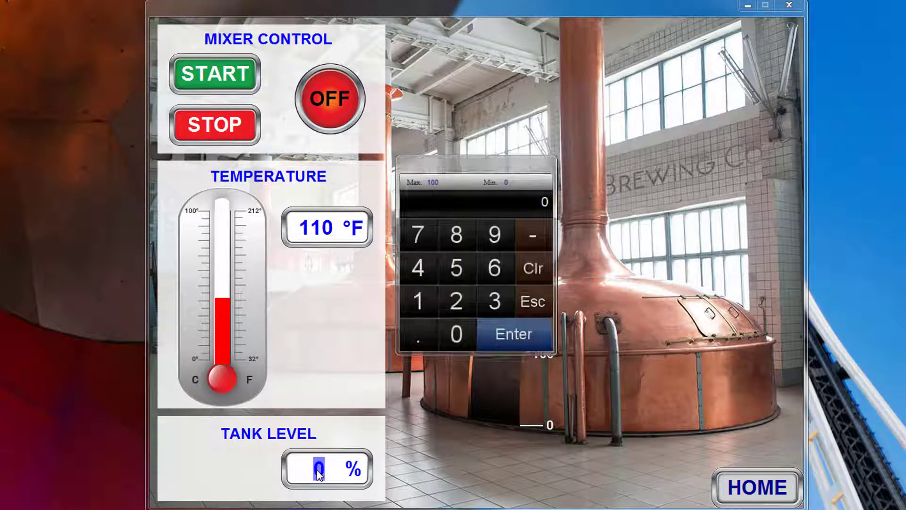
pyautogui.click(456, 268)
pyautogui.click(457, 333)
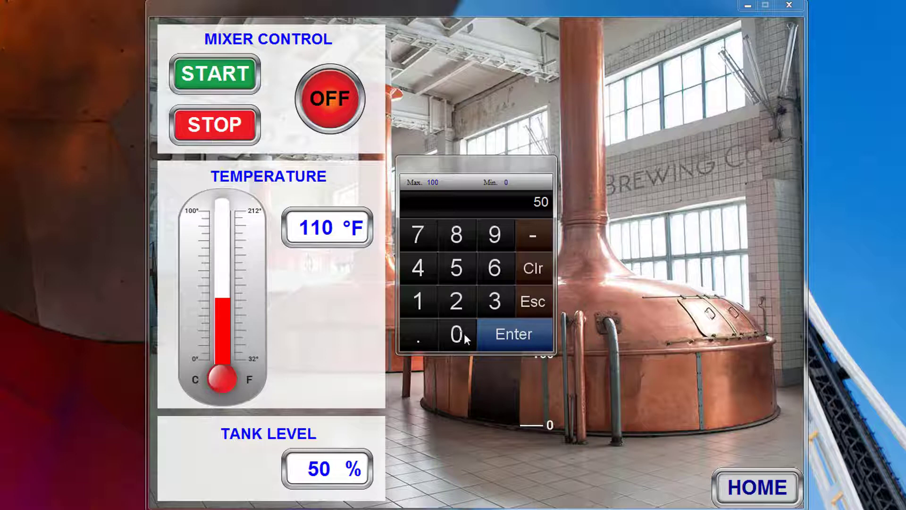
pyautogui.click(526, 333)
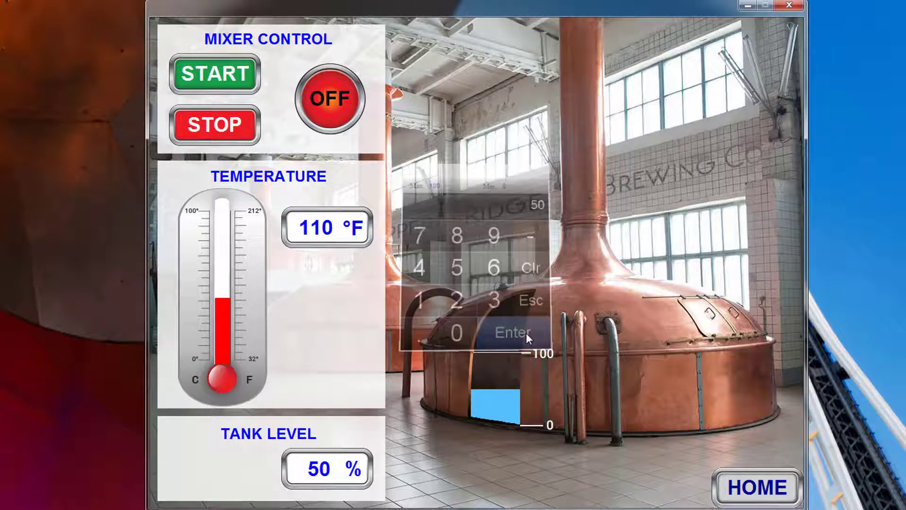
pyautogui.click(330, 472)
pyautogui.click(491, 239)
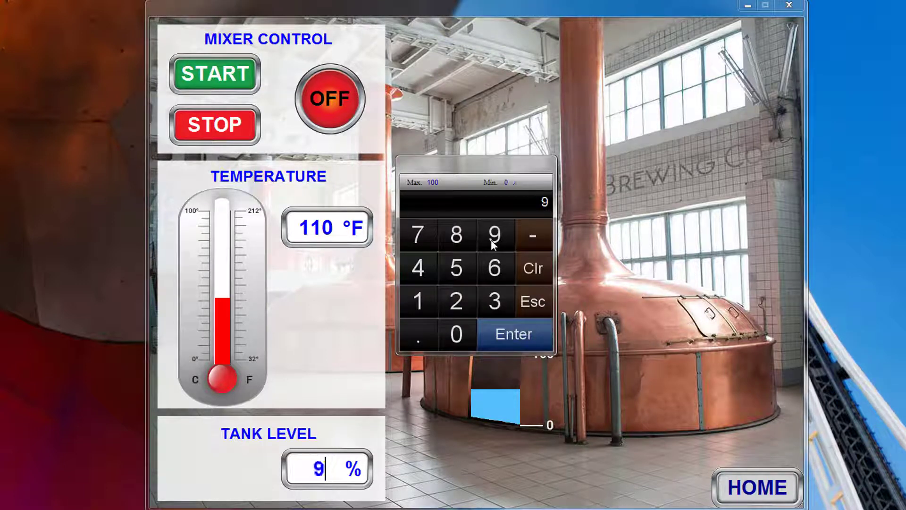
pyautogui.click(491, 240)
pyautogui.click(507, 328)
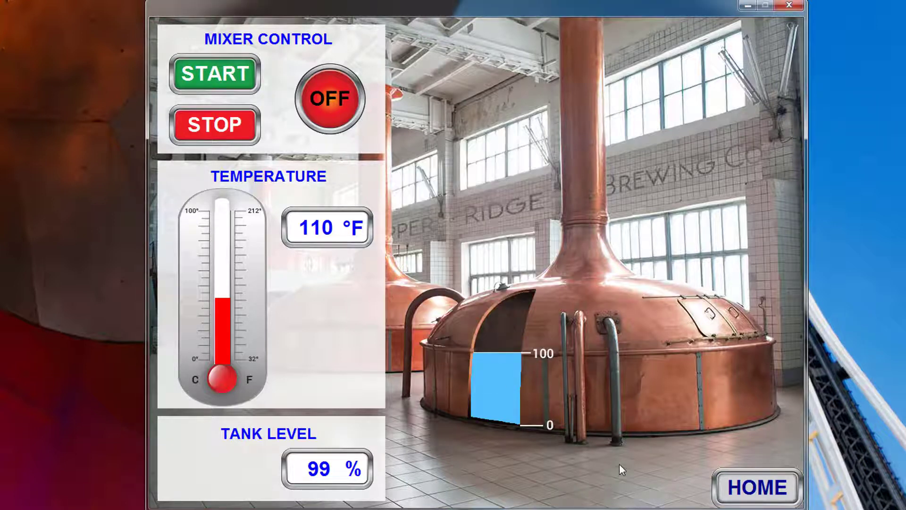
# - Set the tank level to 100%, then try 150% against the 100 maximum
pyautogui.click(329, 475)
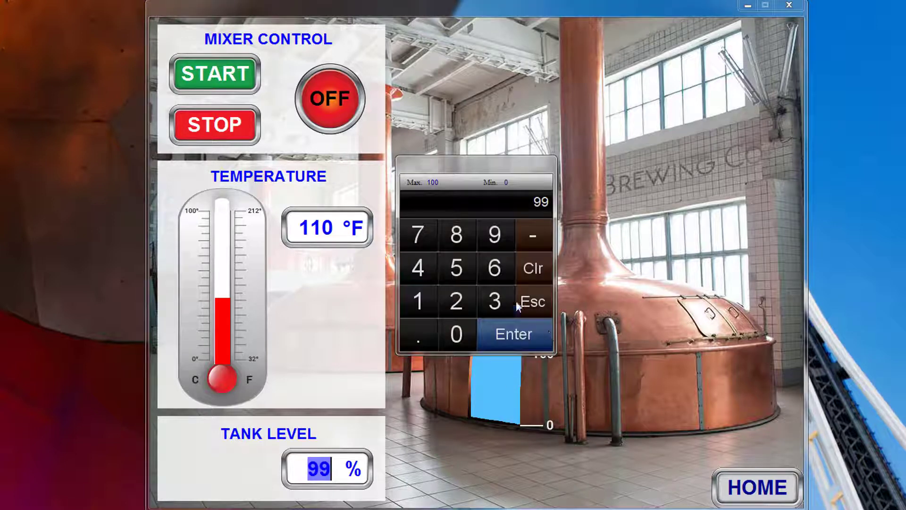
pyautogui.click(408, 302)
pyautogui.click(461, 339)
pyautogui.click(461, 339)
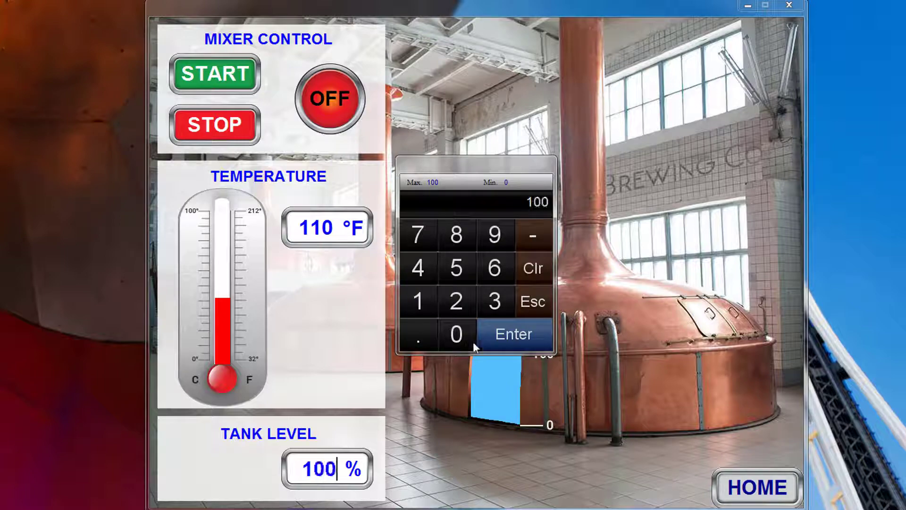
pyautogui.click(525, 339)
pyautogui.click(331, 478)
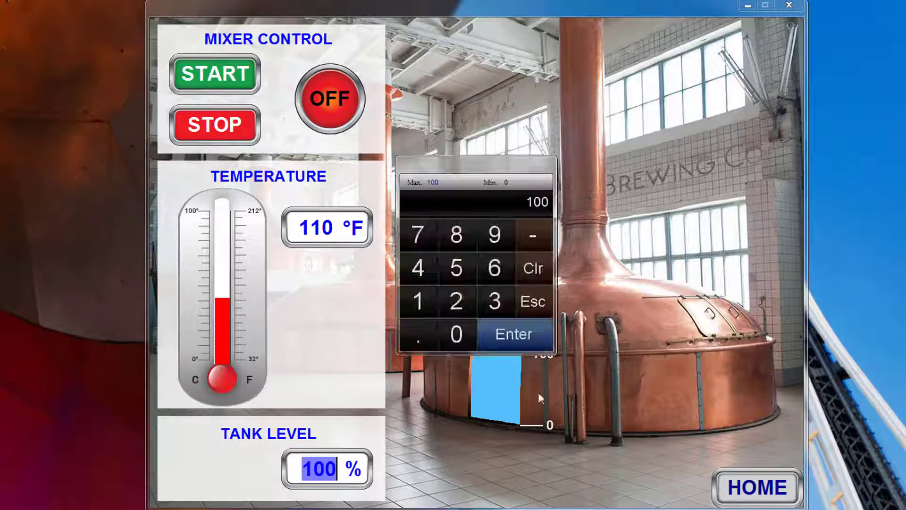
pyautogui.click(432, 302)
pyautogui.click(456, 268)
pyautogui.click(461, 334)
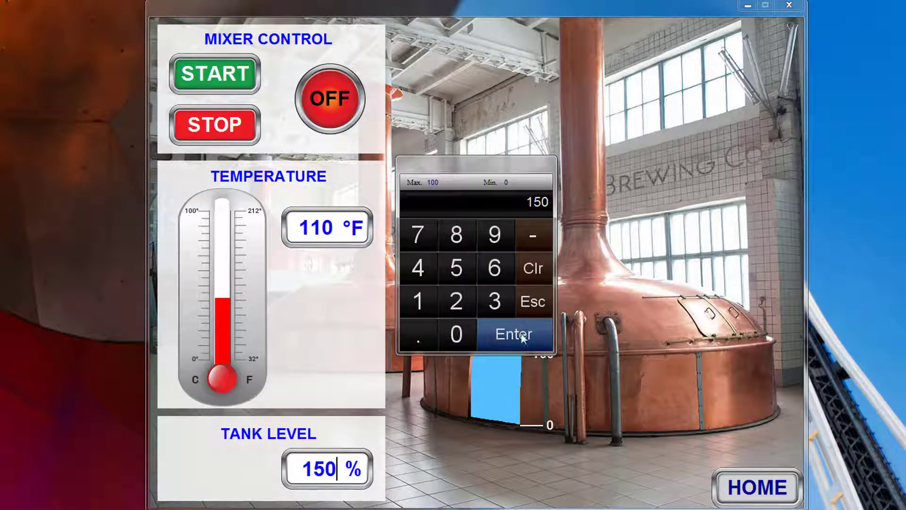
pyautogui.click(517, 334)
# - Empty the tank at 0%, then leave the tank level at 20%
pyautogui.click(334, 472)
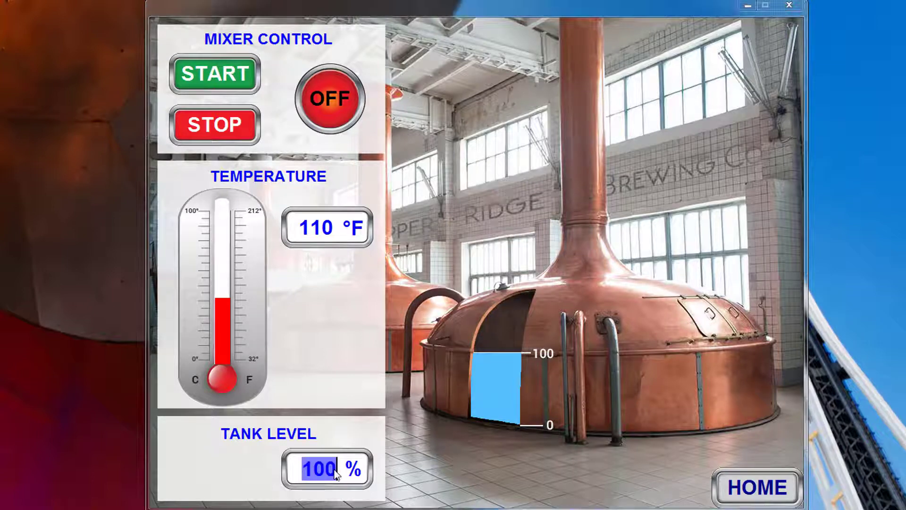
pyautogui.click(451, 339)
pyautogui.click(534, 332)
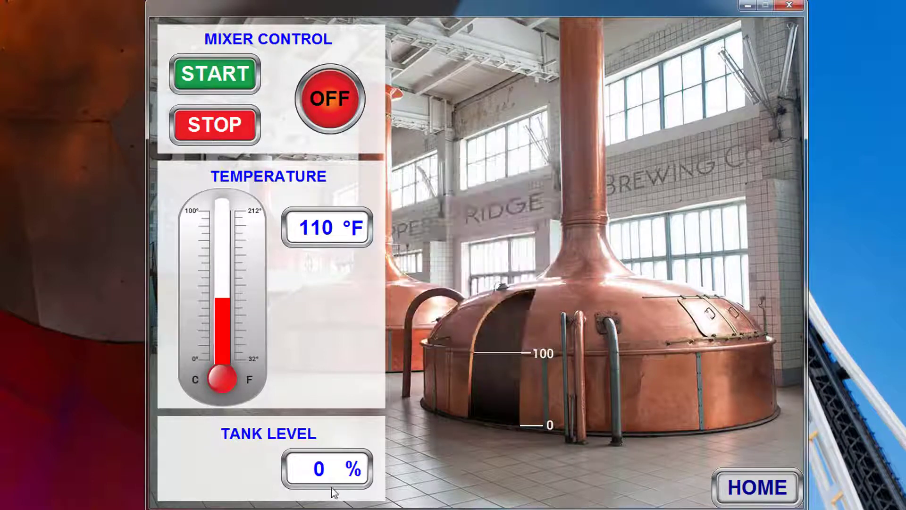
pyautogui.click(329, 479)
pyautogui.click(467, 304)
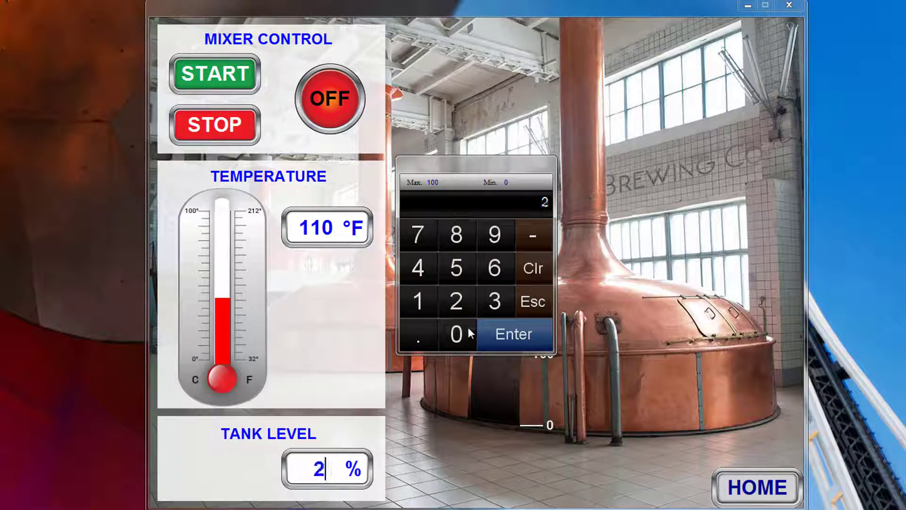
pyautogui.click(468, 331)
pyautogui.click(544, 335)
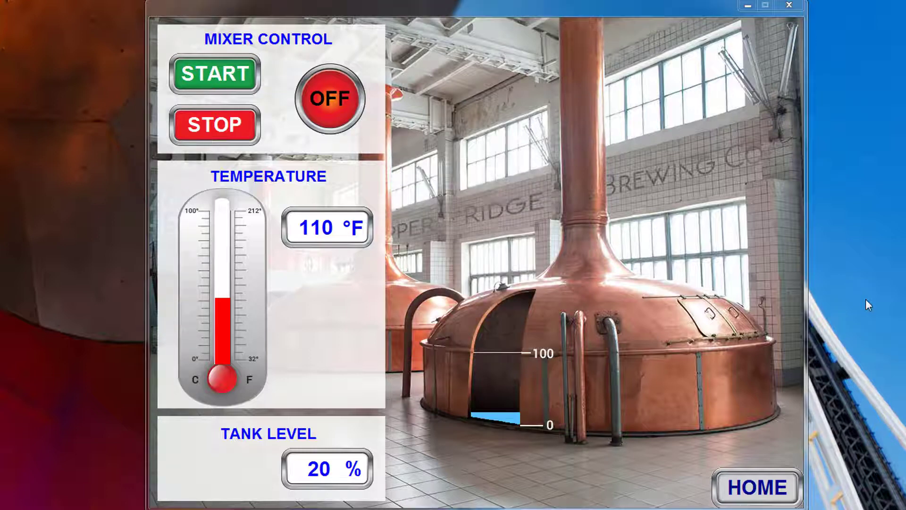